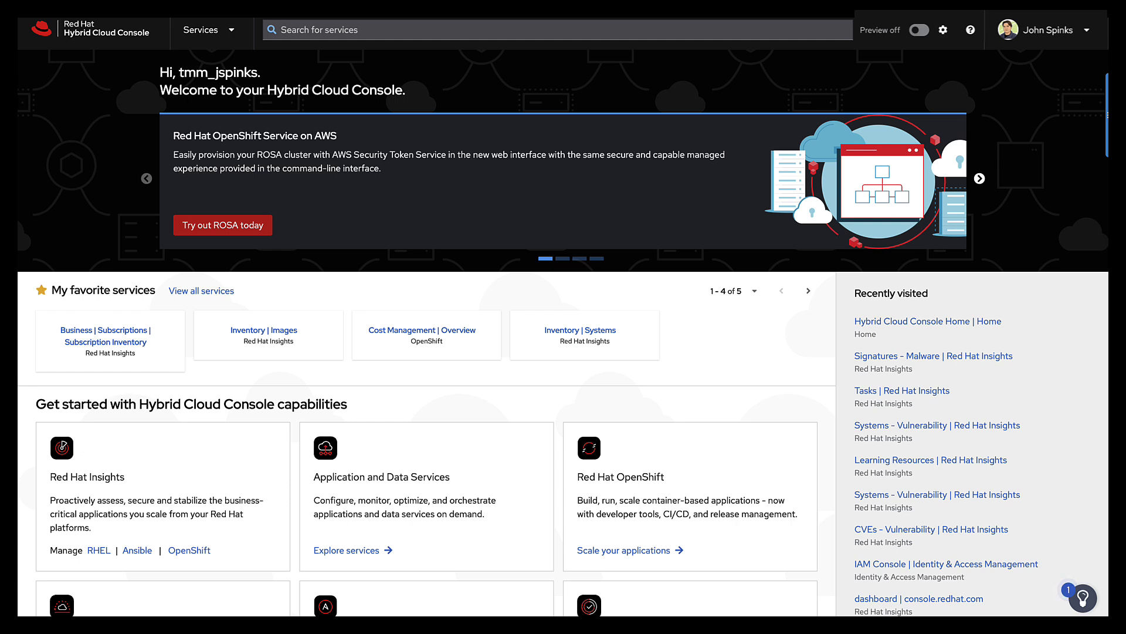
- Search the console services for 'malwar' and go to the Malware signatures page
text(malwar)
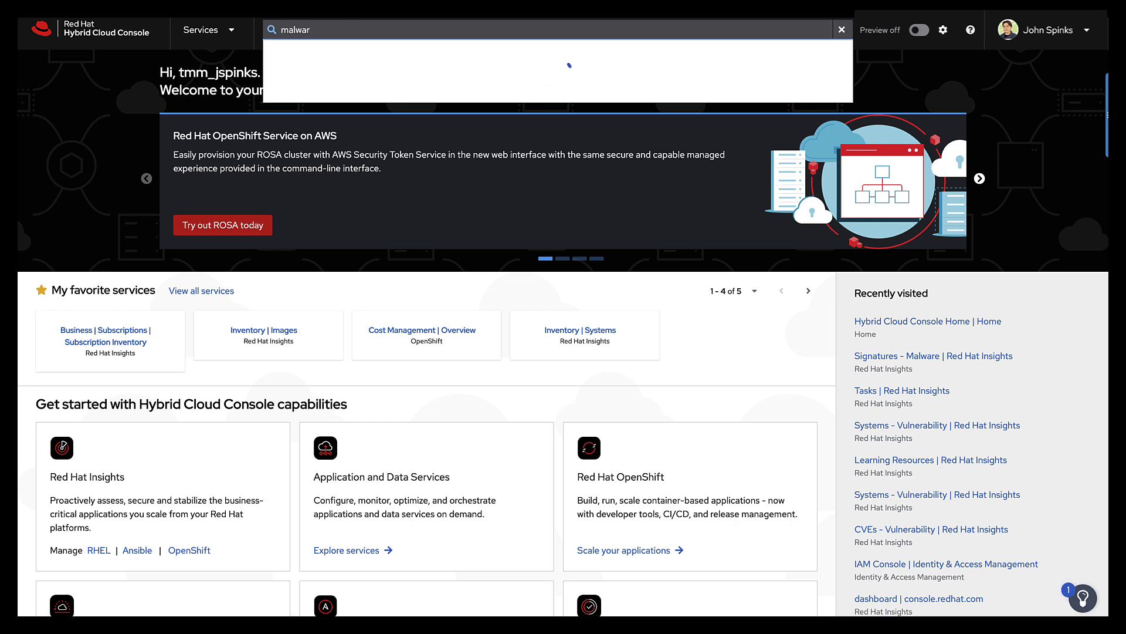
key(Down)
key(Return)
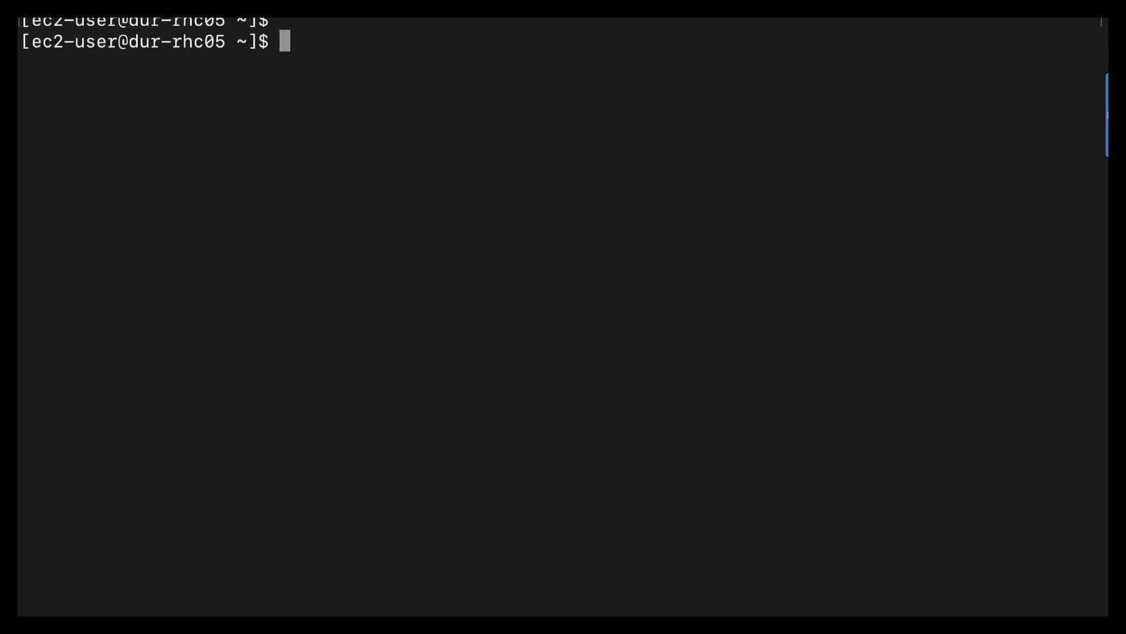
- Download the four EICAR test files, list them with ll, and run sudo insights-client --collector malware-detection
text(sudo curl https://secure.eicar.org/eicar.com -o /home/ec2-user/eicar.com sudo curl https://secure.eicar.org/eicar.com.txt -o /home/ec2-user/eicar.com.txt sudo curl https://secure.eicar.org/eicar_com.zip -o /home/ec2-user/eicar_com.zip sudo curl https://secure.eicar.org/eicarcom2.zip -o /home/ec2-user/eicar_com2.zip)
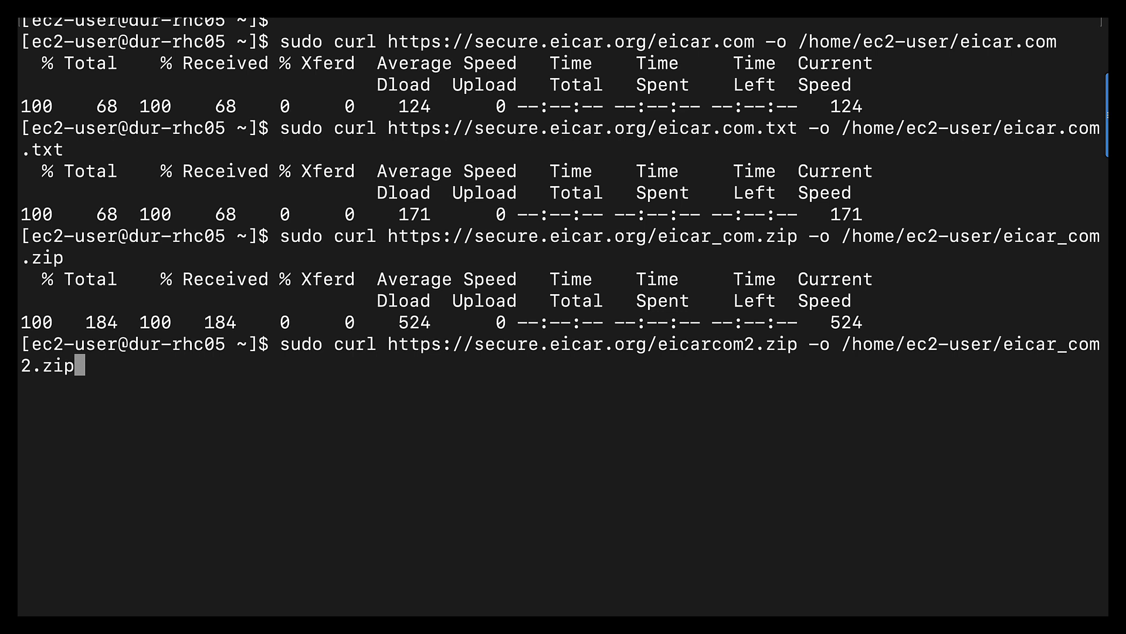
key(Return)
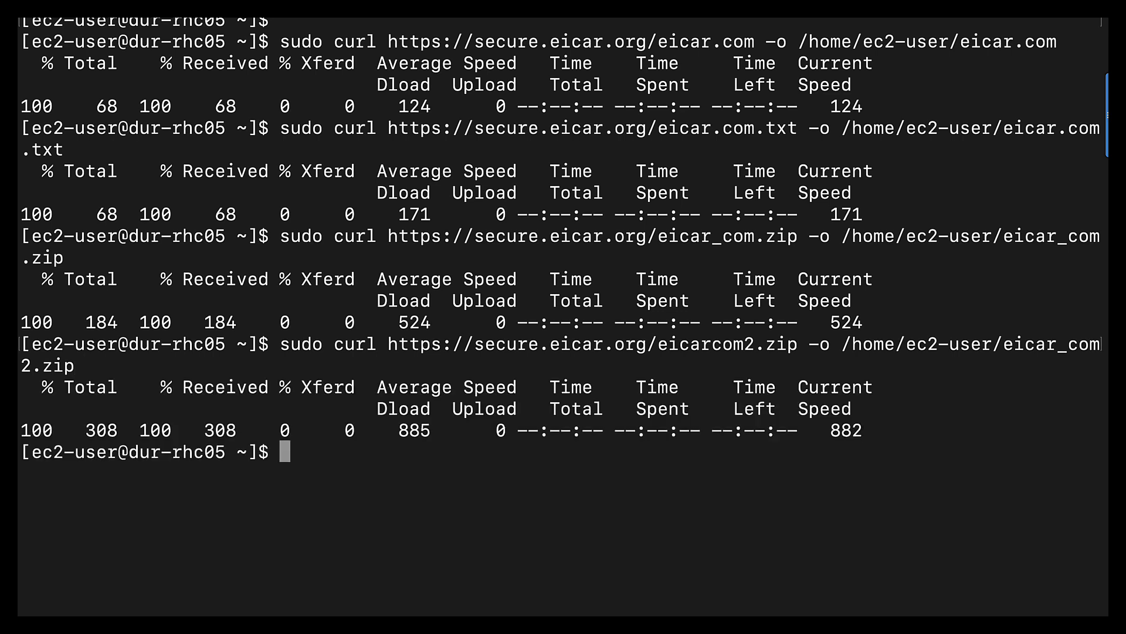
text(ll)
key(Return)
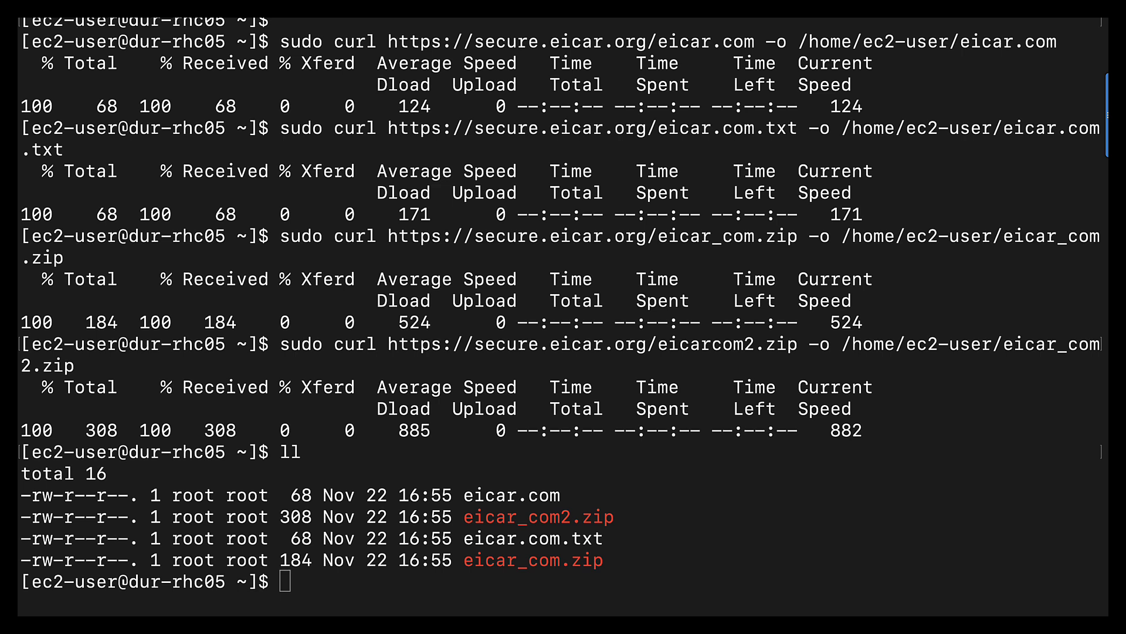
text(sudo insights-client --collector malware-detection)
key(Return)
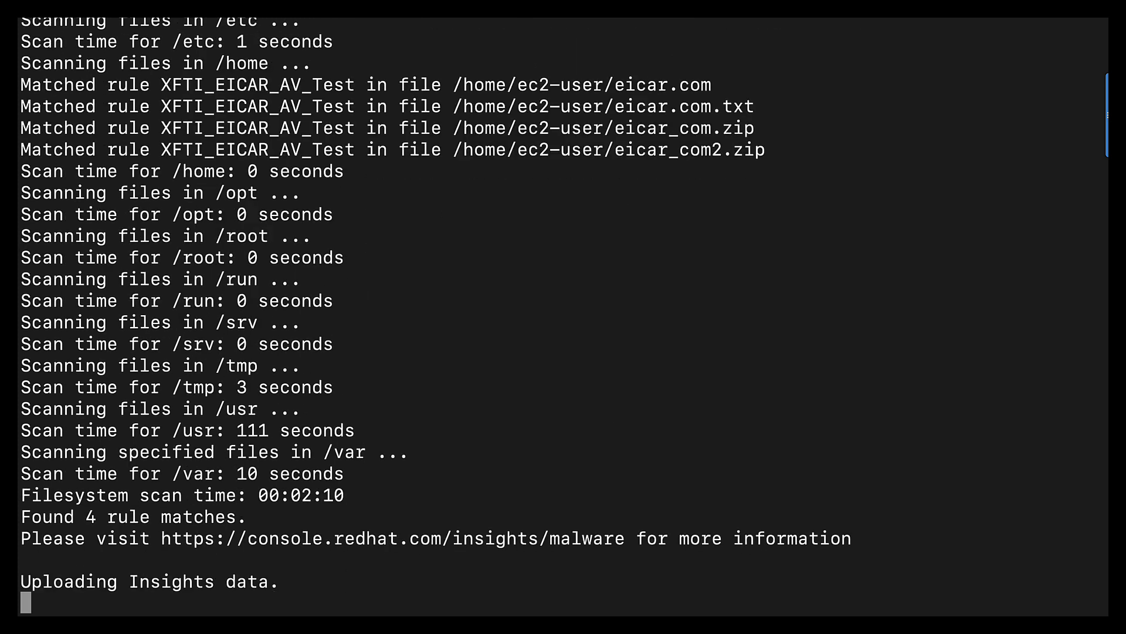
- Get a fresh prompt once the scan uploads its 4 XFTI_EICAR_AV_Test matches
key(Return)
key(Return)
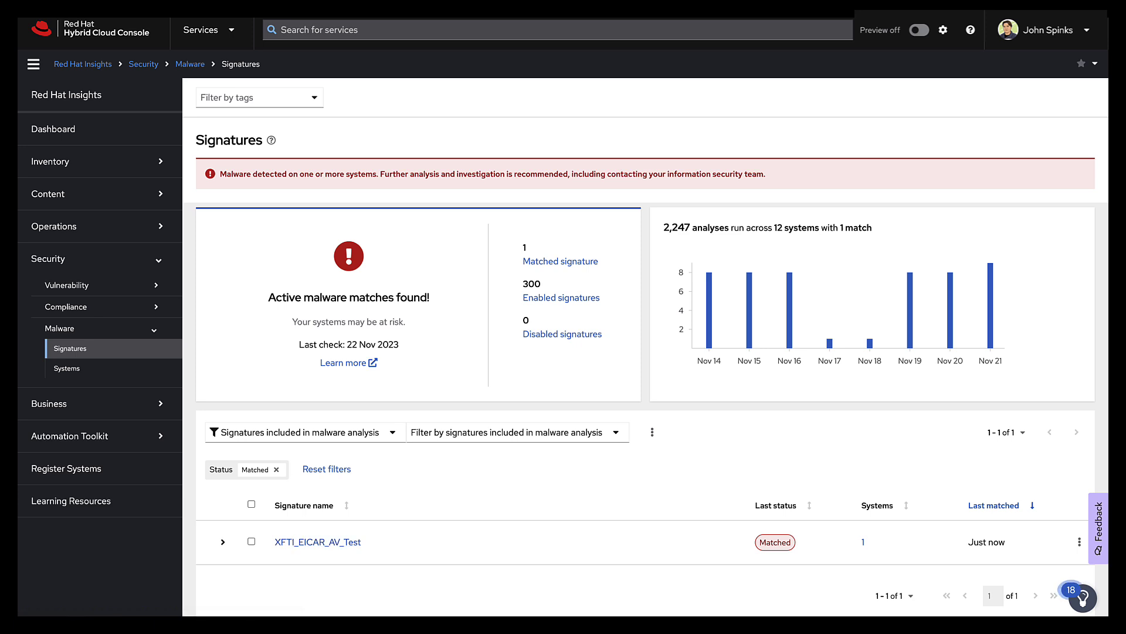
- Open the XFTI_EICAR_AV_Test detail page and scroll to its affected RHEL 8.7 system
click(223, 542)
scroll(645, 346, down, 1)
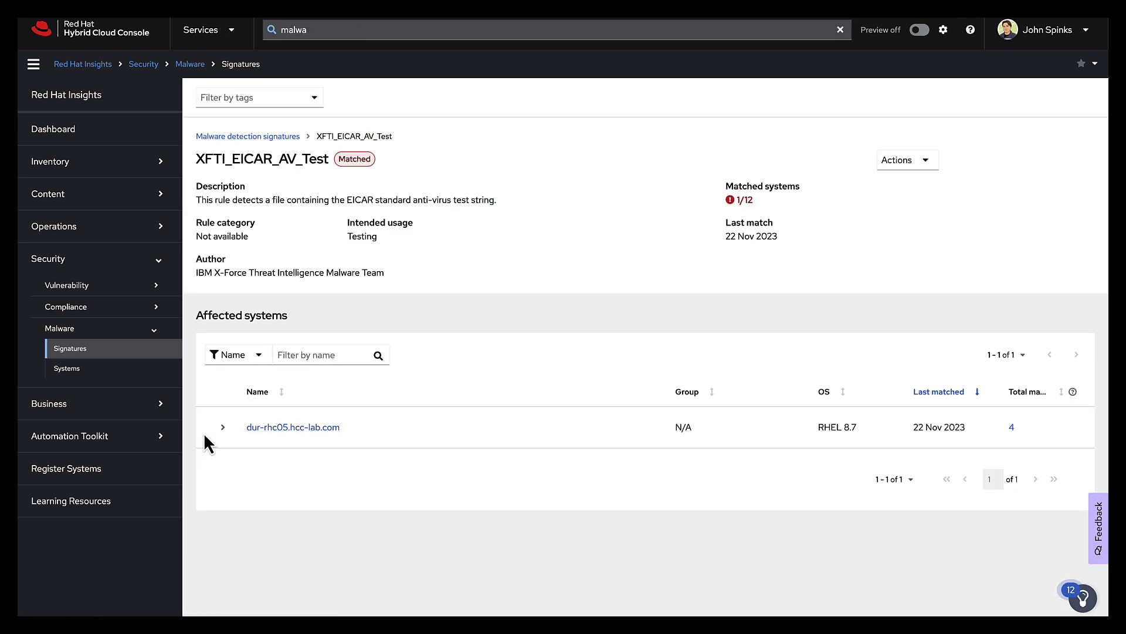
- Expand the match details for dur-rhc05.hcc-lab.com
click(223, 427)
scroll(407, 511, down, 10)
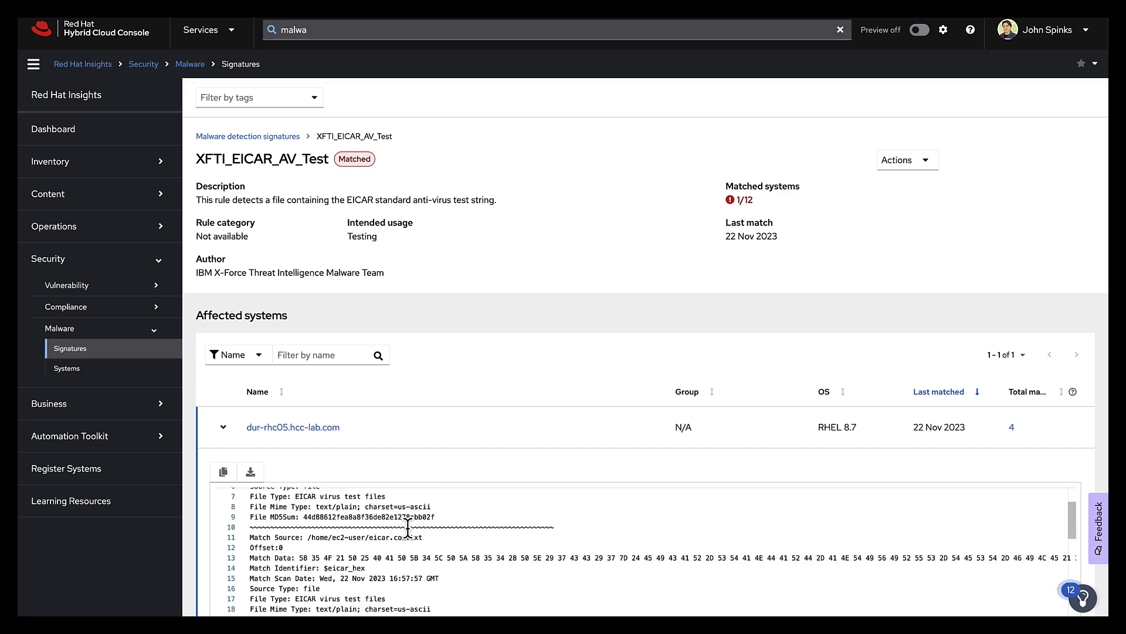
scroll(415, 541, up, 10)
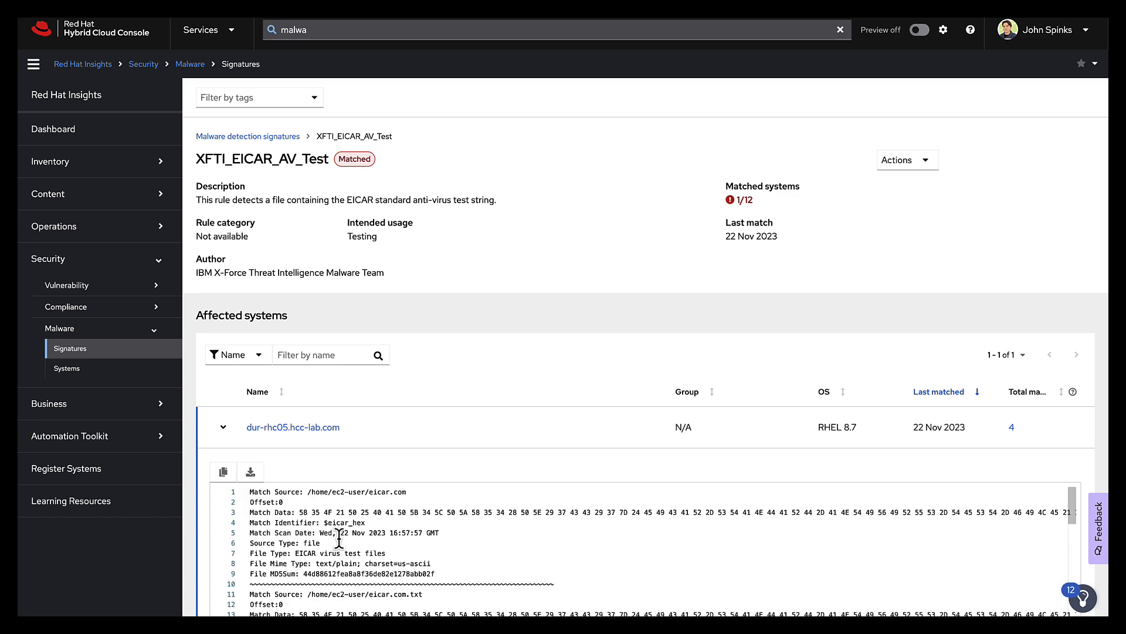
- Select the match sources for eicar.com, eicar.com.txt, eicar_com.zip and eicar_com2.zip, then return to Signatures
triple_click(289, 492)
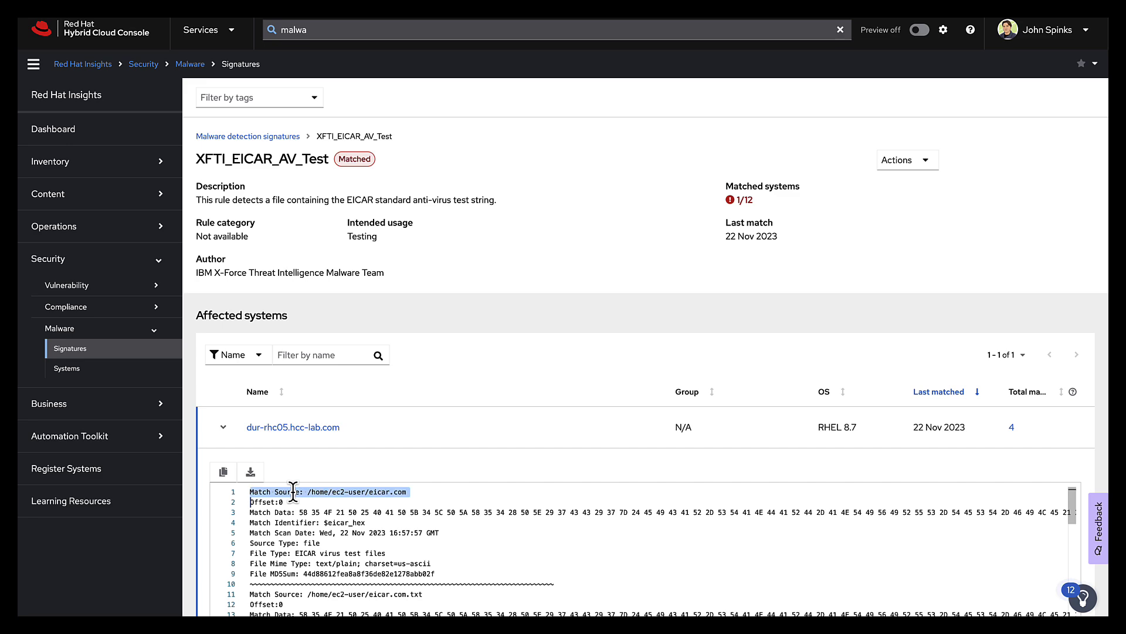
triple_click(343, 594)
scroll(346, 595, down, 3)
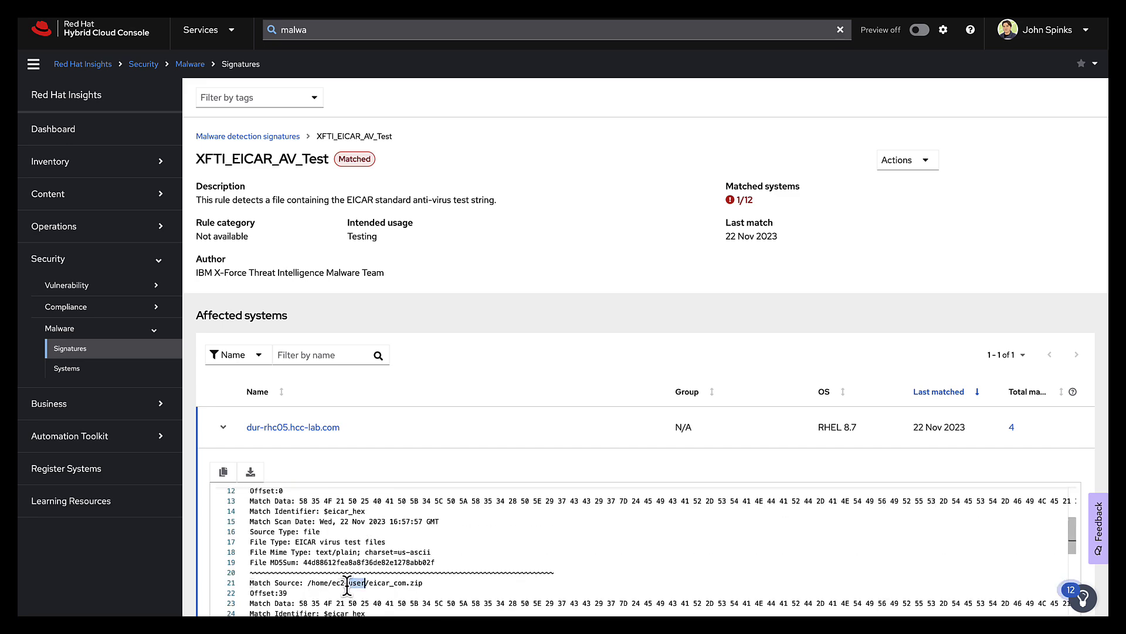
triple_click(347, 584)
scroll(346, 584, down, 5)
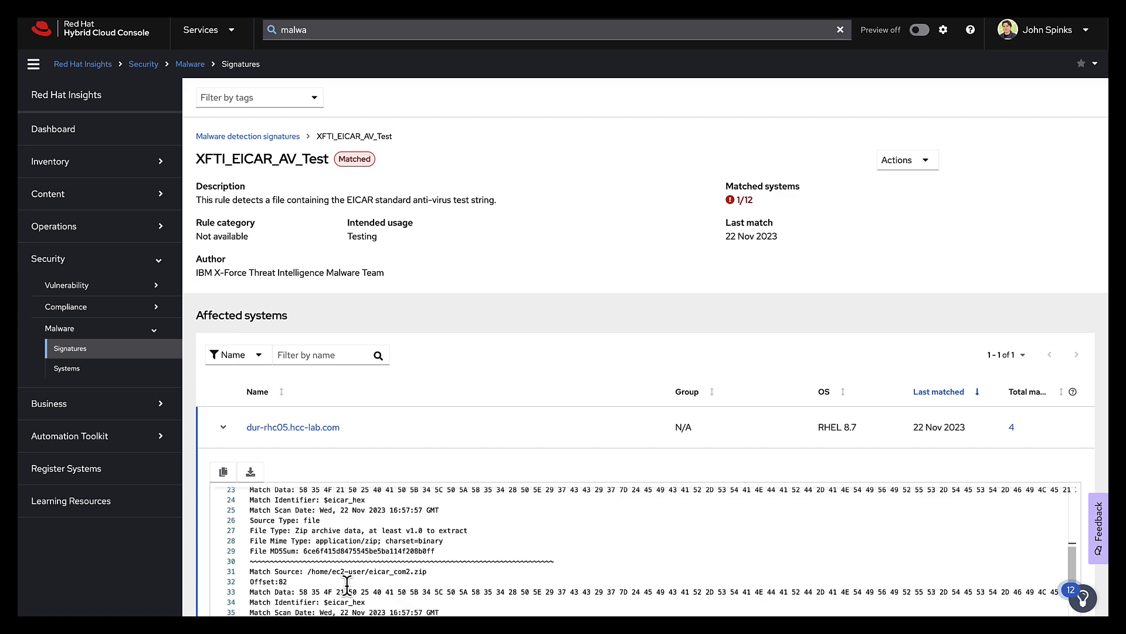
triple_click(396, 515)
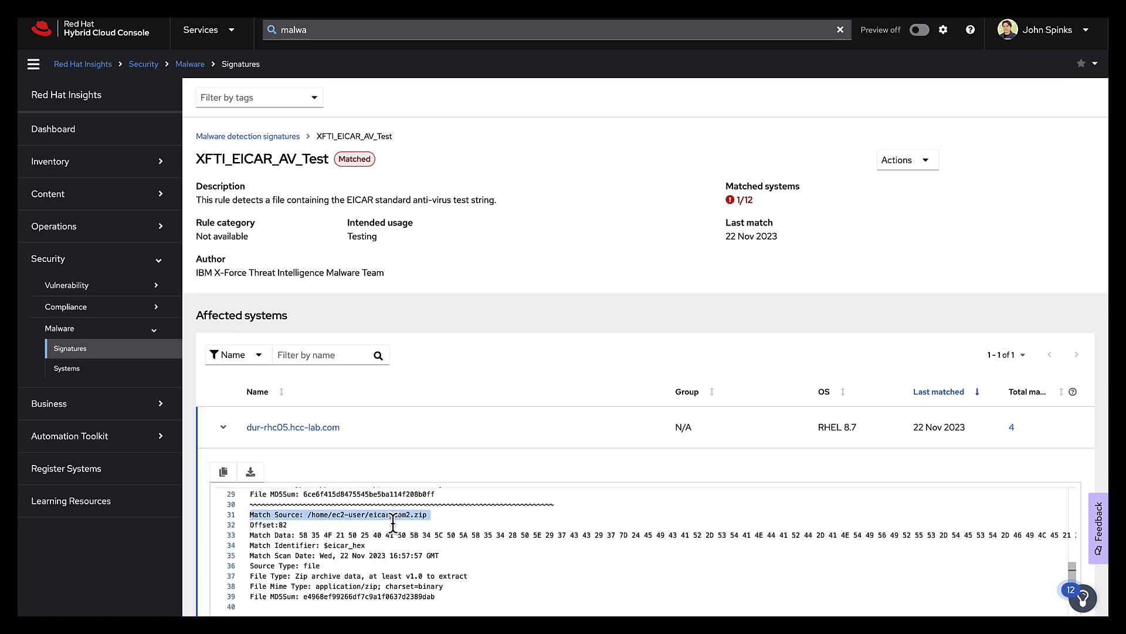
scroll(399, 528, up, 10)
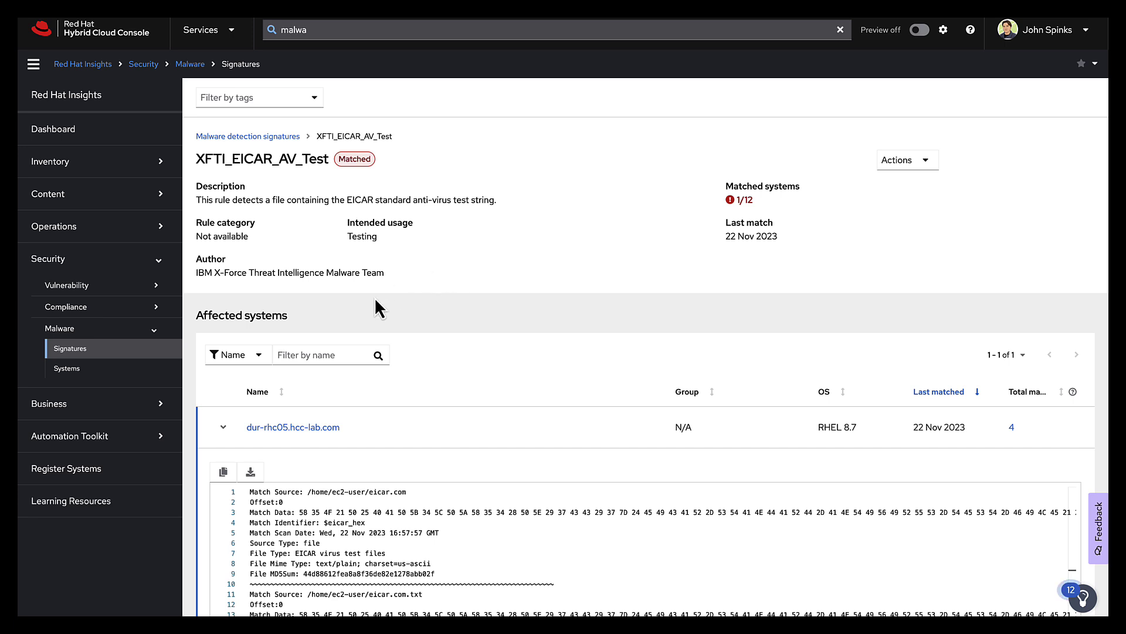
click(82, 351)
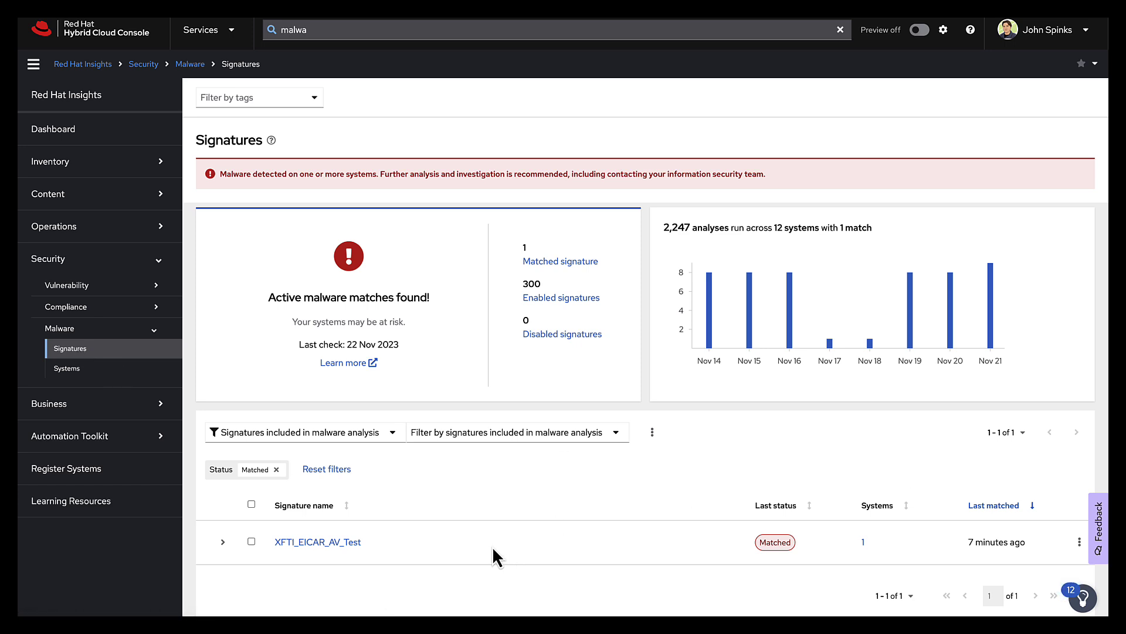
- Disable XFTI_EICAR_AV_Test from malware analysis using its row actions menu
click(1079, 543)
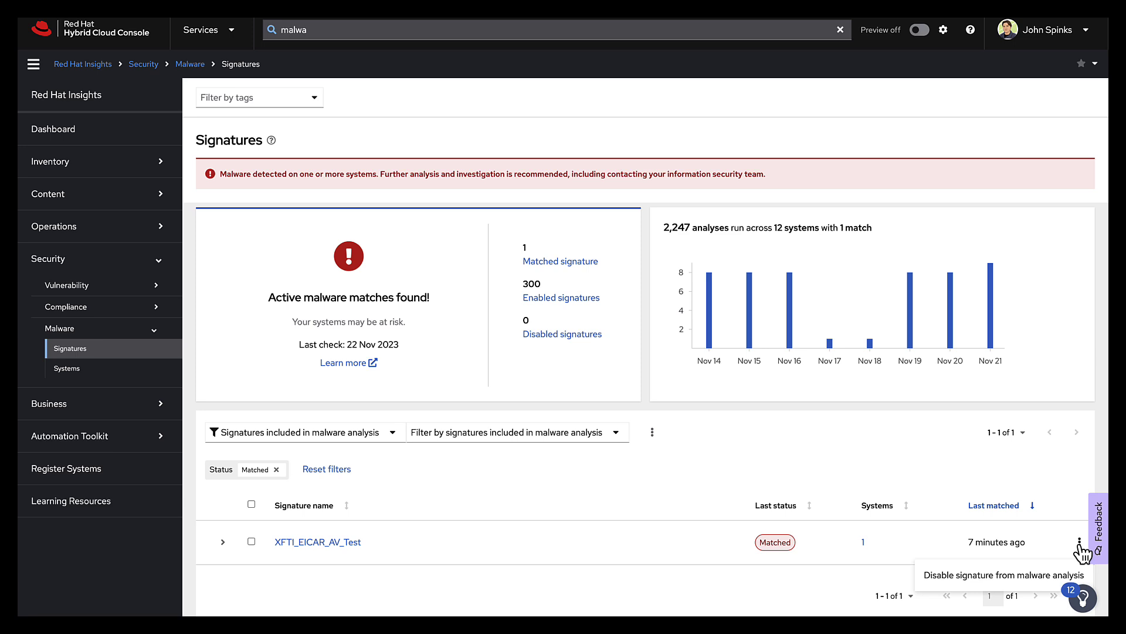
click(988, 578)
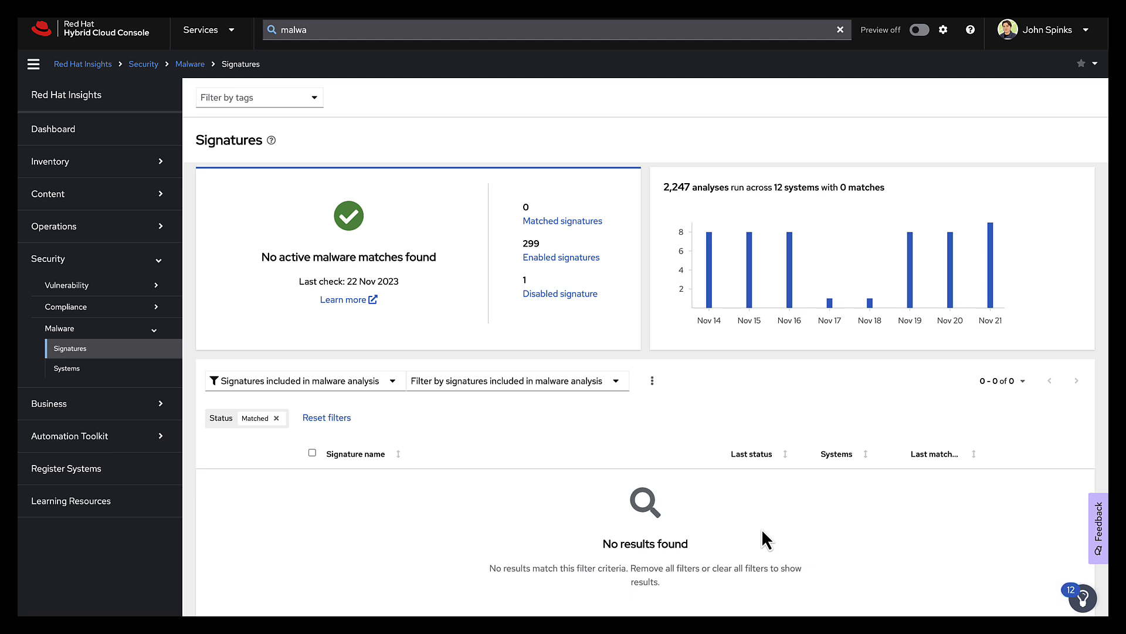
- Filter the list to disabled signatures and open XFTI_EICAR_AV_Test's actions menu
click(548, 294)
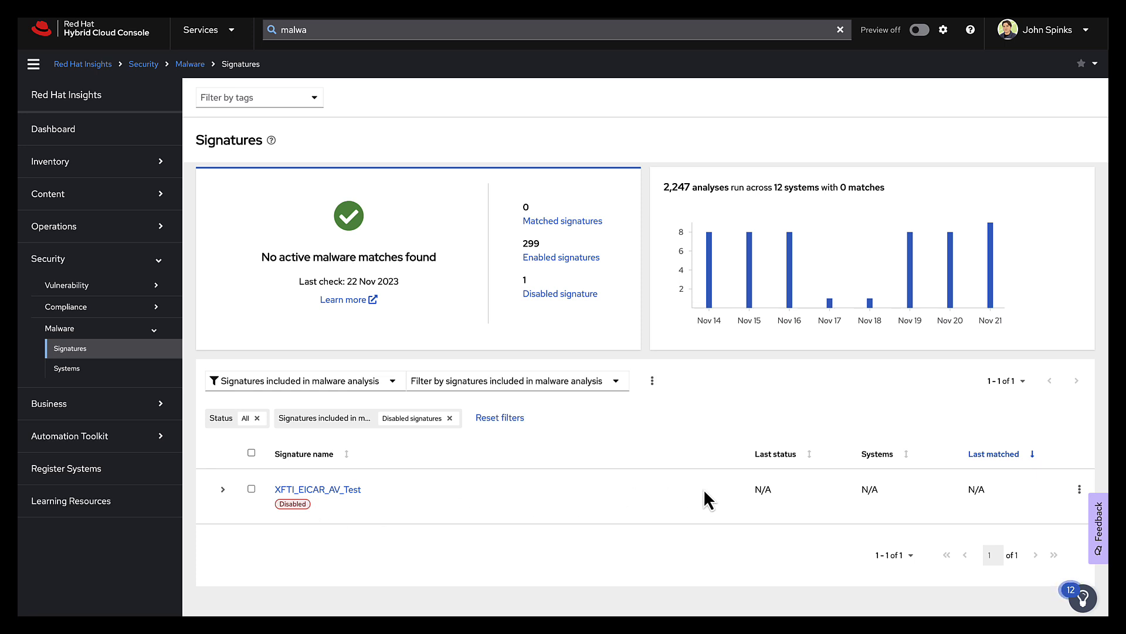
click(1079, 490)
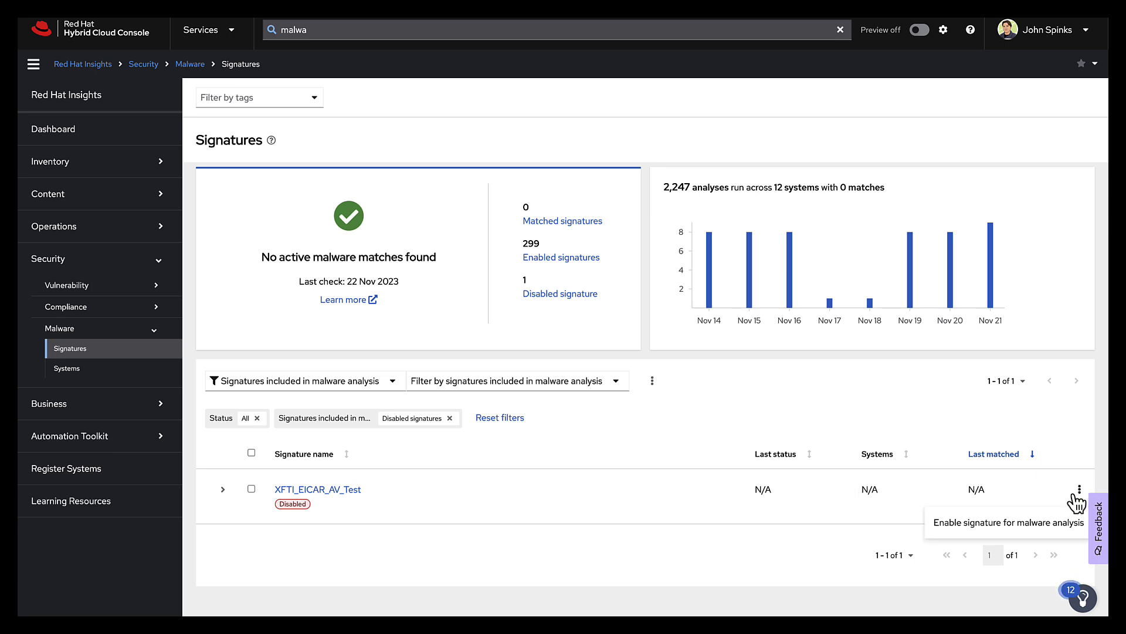
- Enable XFTI_EICAR_AV_Test for malware analysis again and reset the filters to show matched signatures
click(1006, 531)
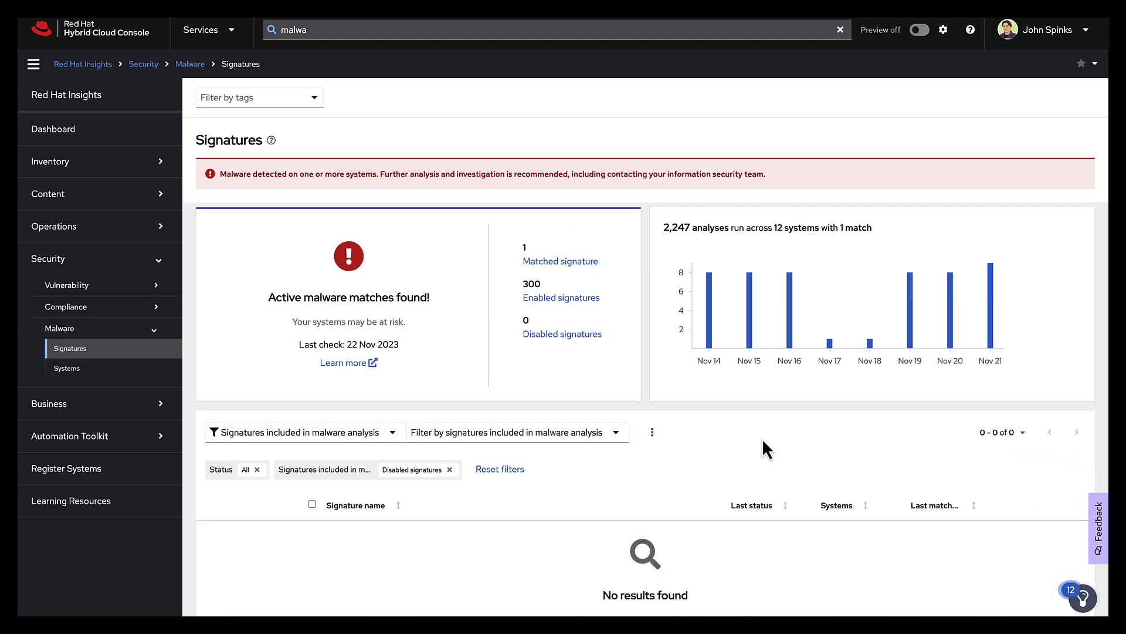
click(500, 469)
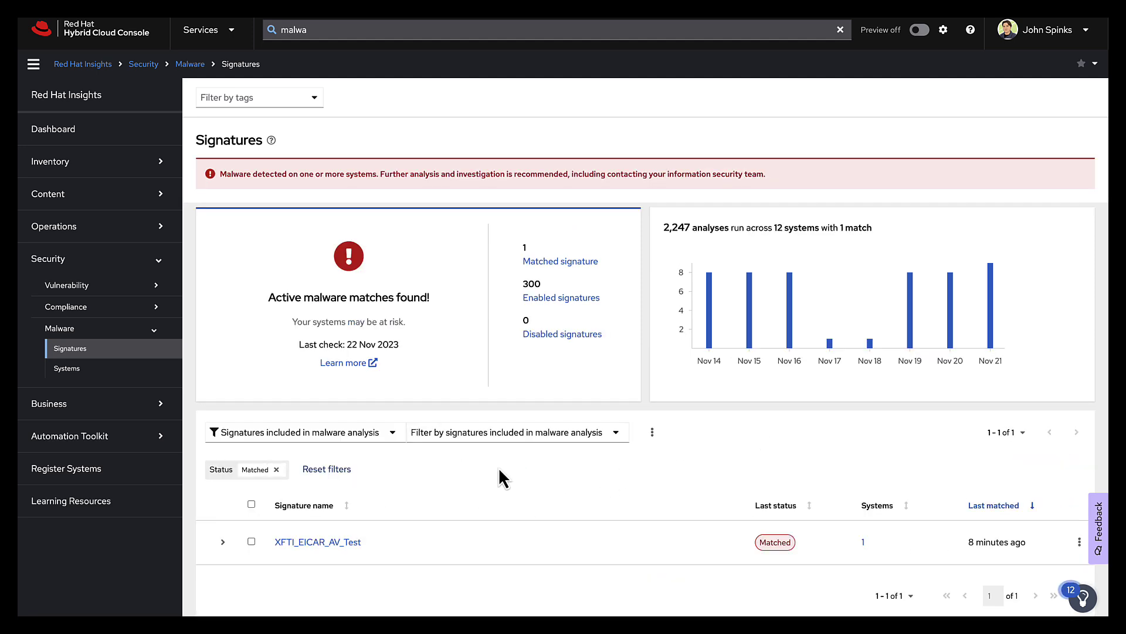